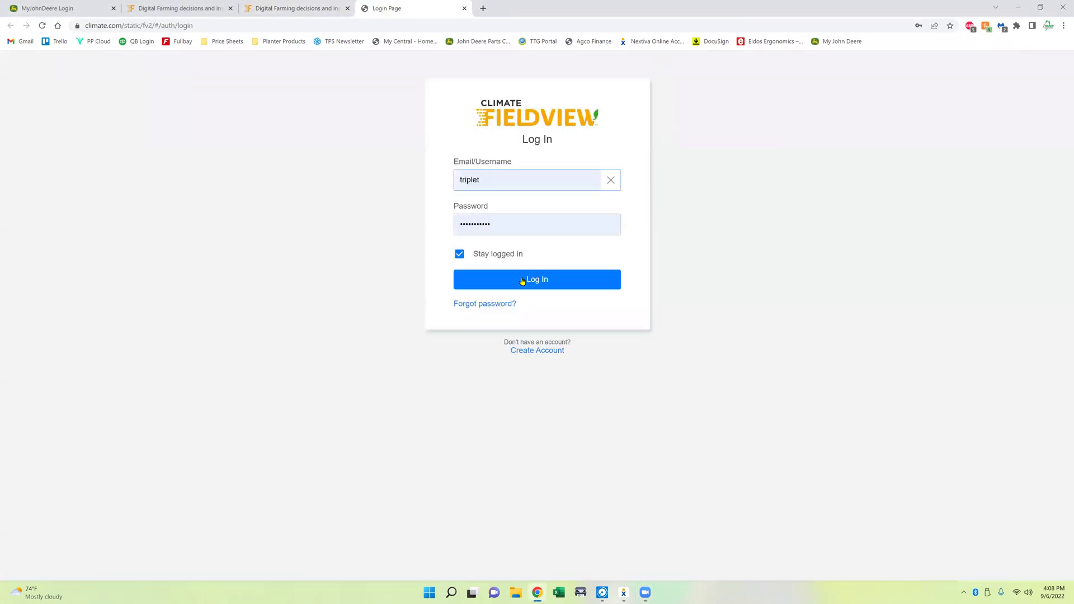
- Sign in to FieldView and reach the Account settings' Connected Accounts list
left_click(520, 278)
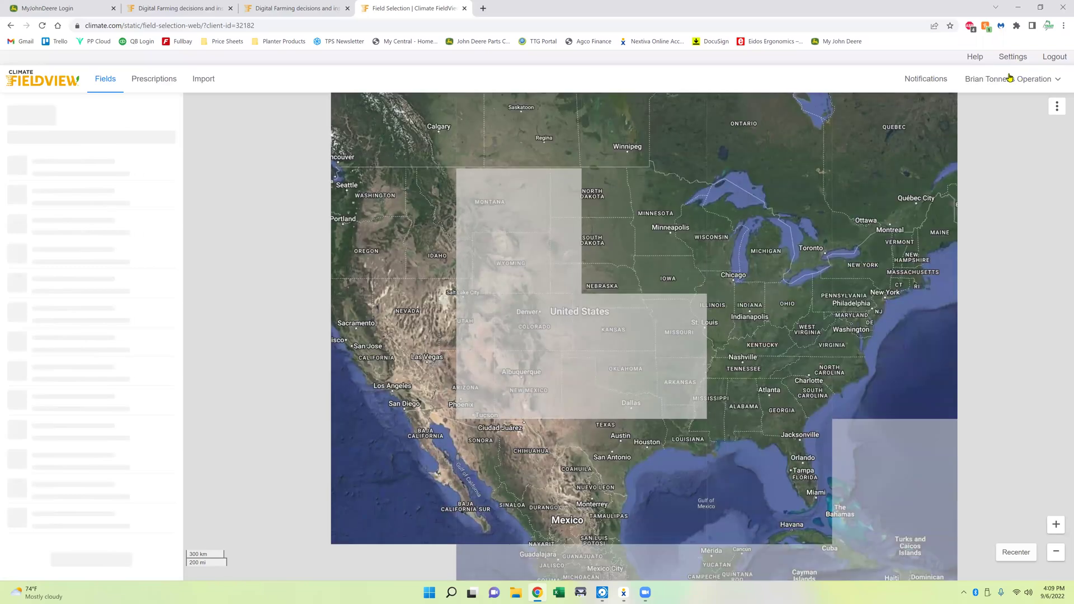
mouse_move(1007, 78)
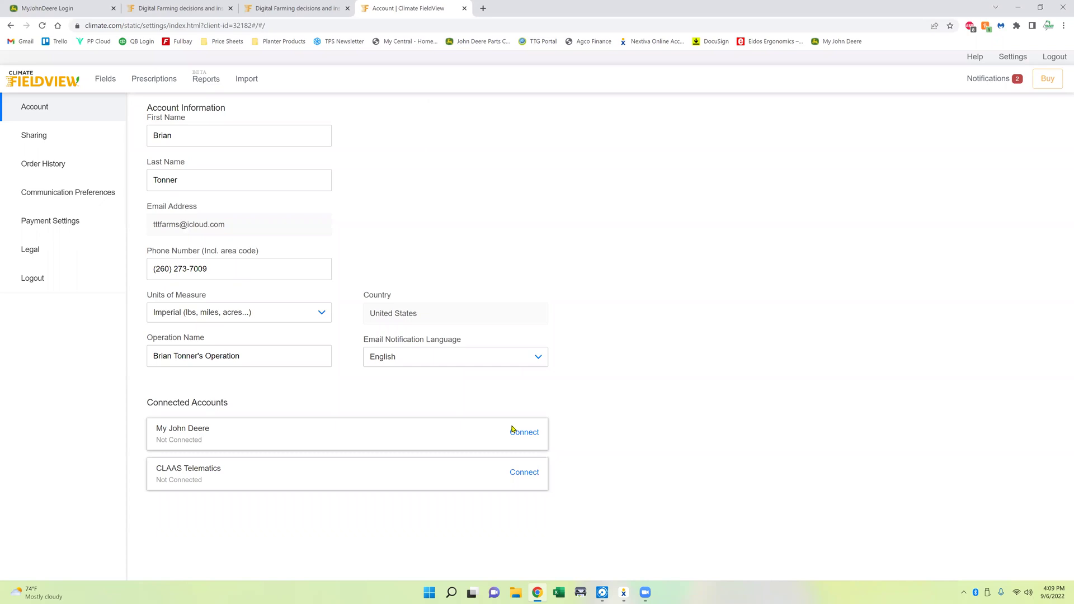
- Connect My John Deere by signing in with John Deere credentials and allowing FieldView file access
left_click(519, 433)
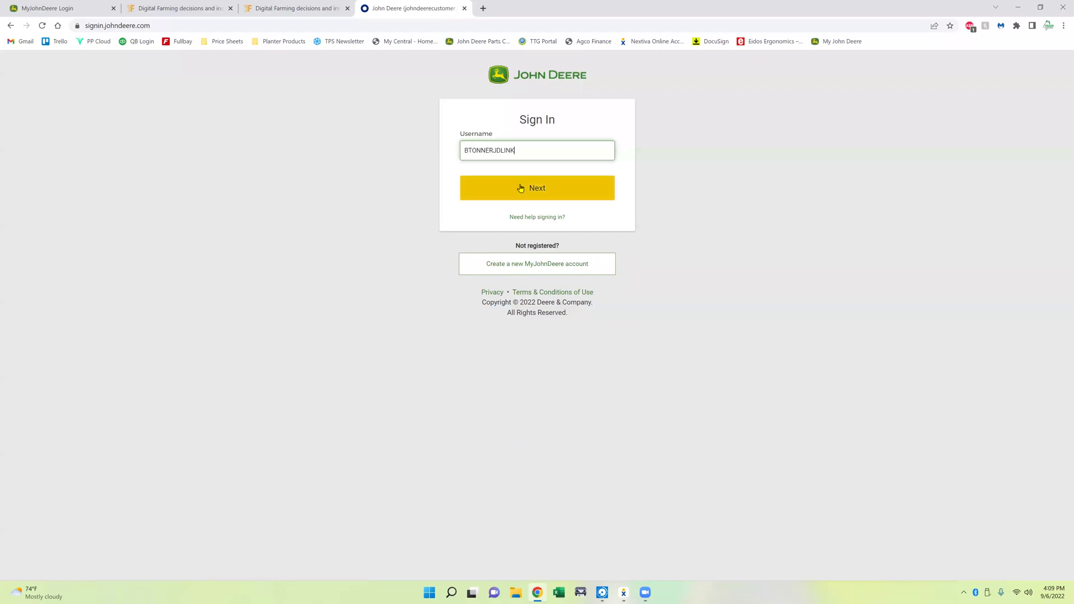
left_click(521, 188)
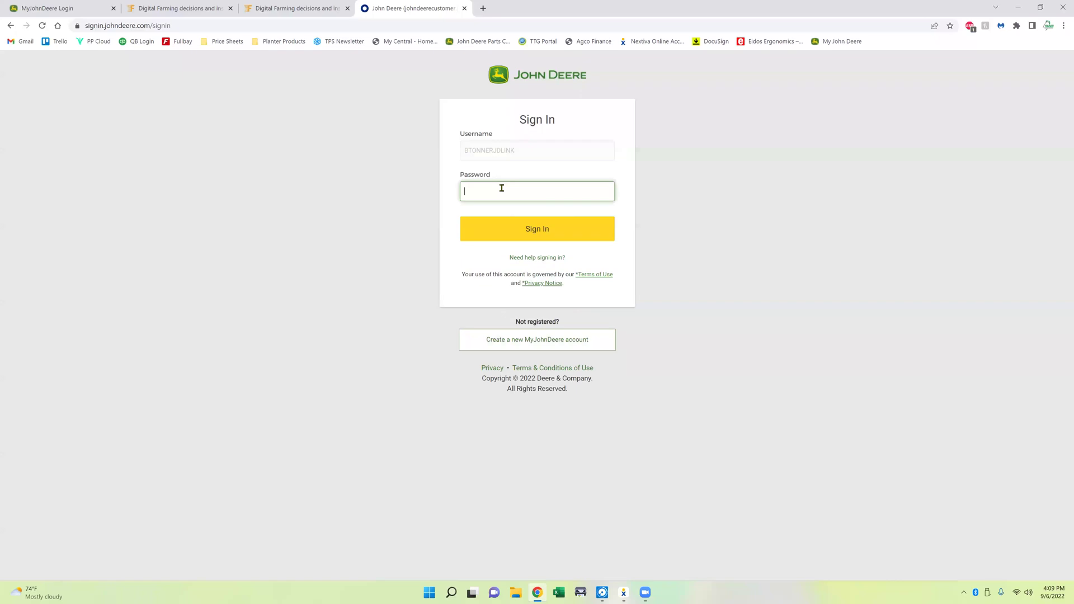
type("**********")
key("Return")
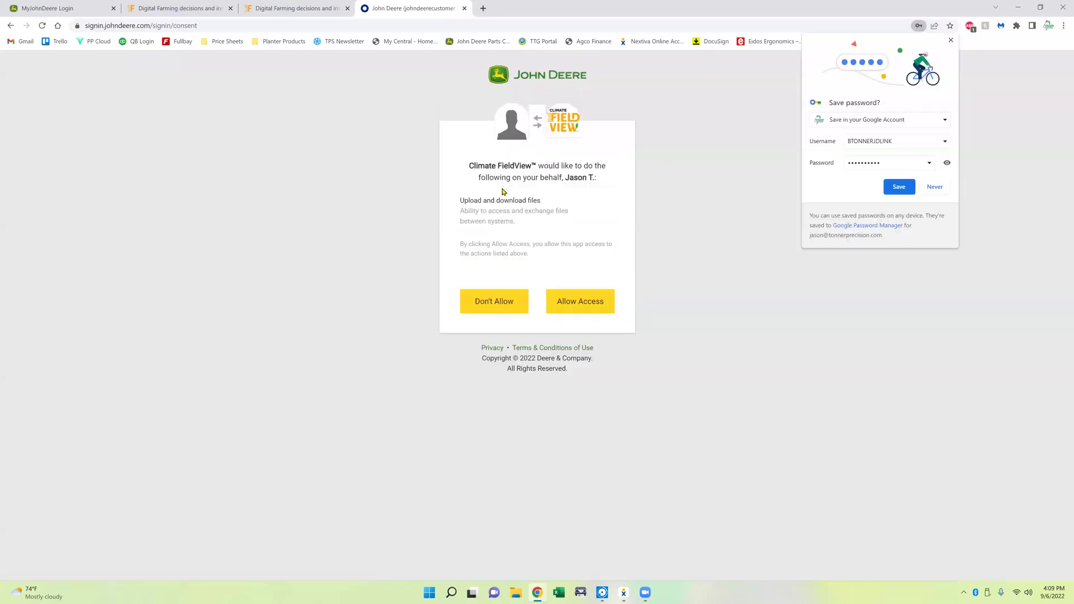
left_click(935, 187)
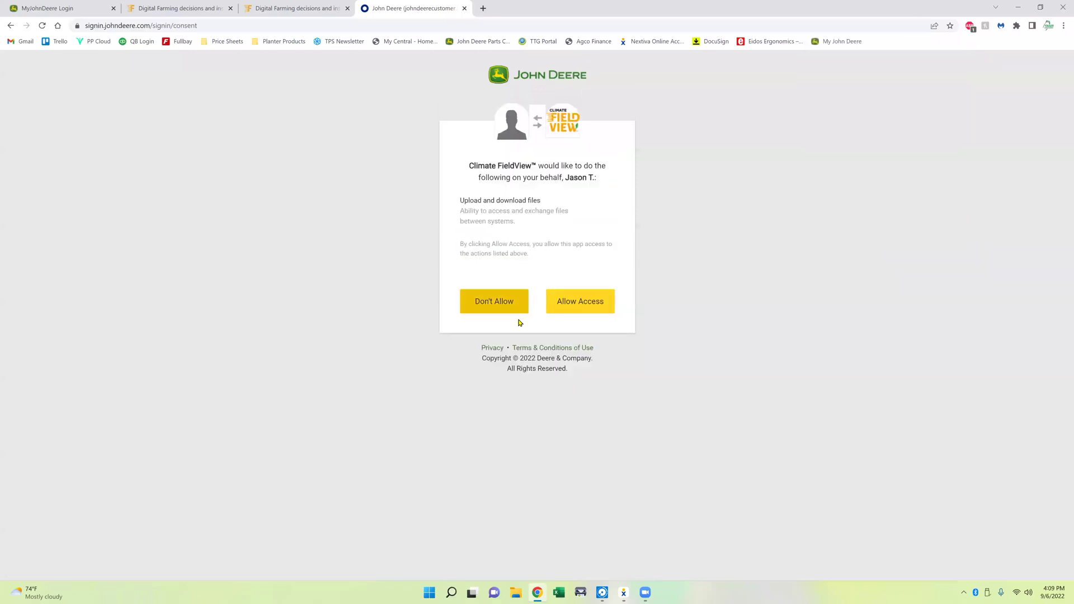
left_click(580, 306)
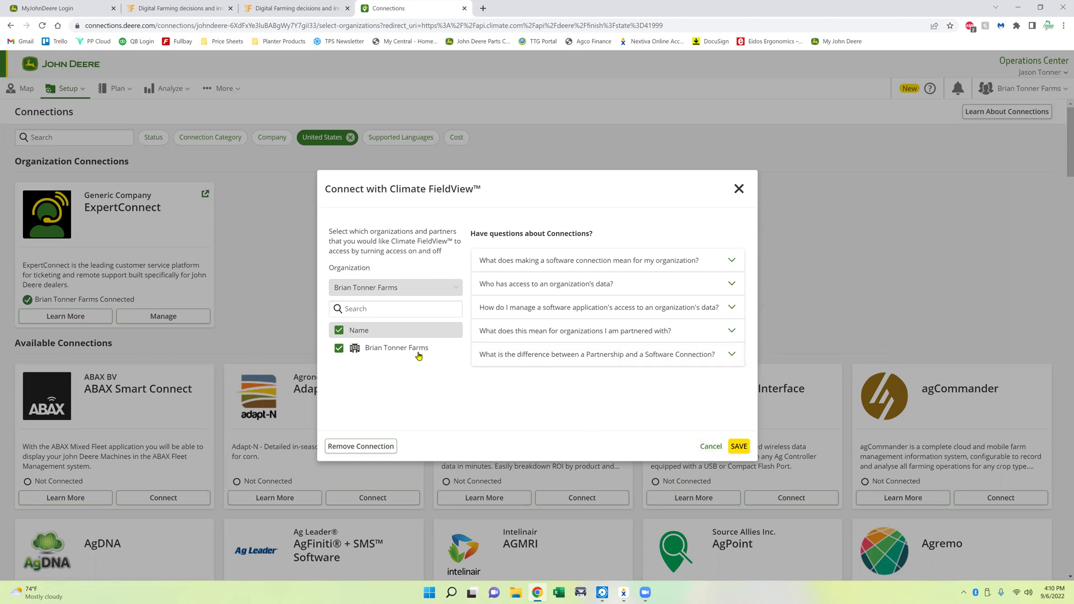
- Save the Climate FieldView connection with the farm organization kept checked
left_click(738, 445)
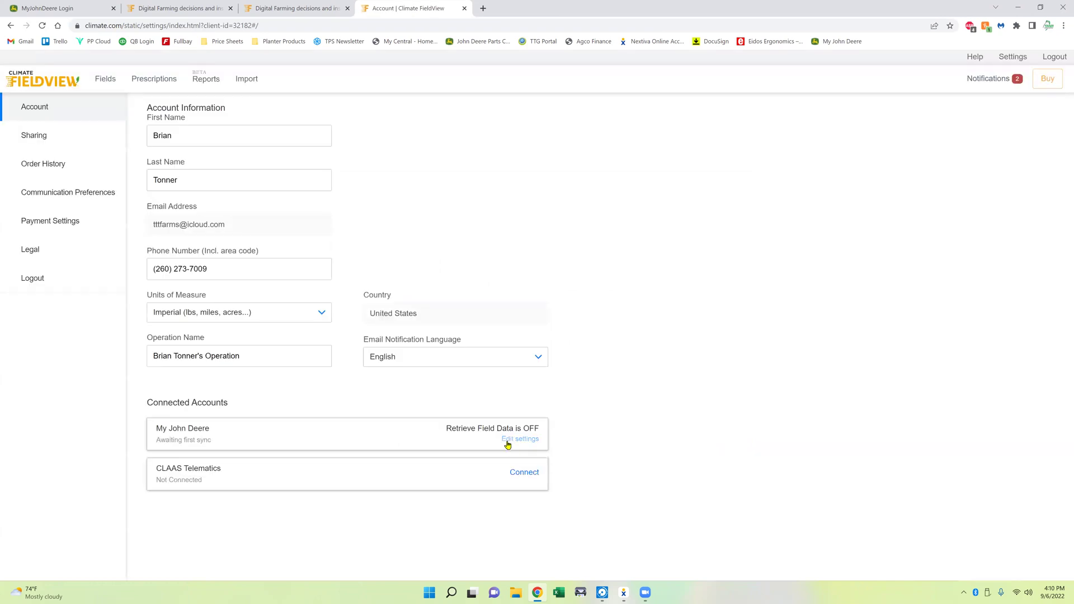
- Turn My John Deere Retrieve Field Data ON for all organizations and save it
left_click(510, 441)
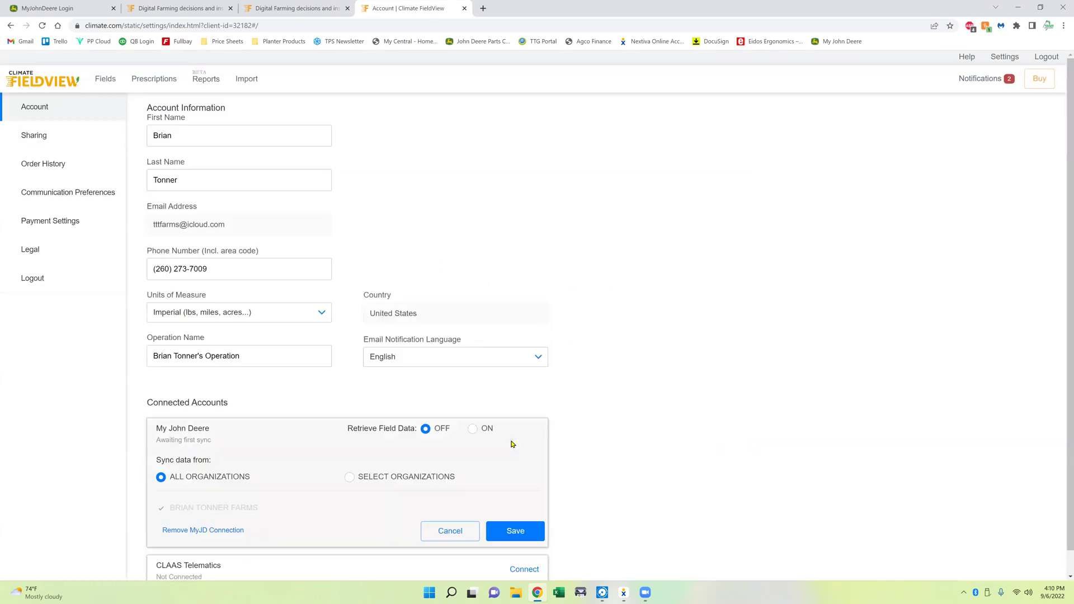
left_click(473, 431)
left_click(355, 480)
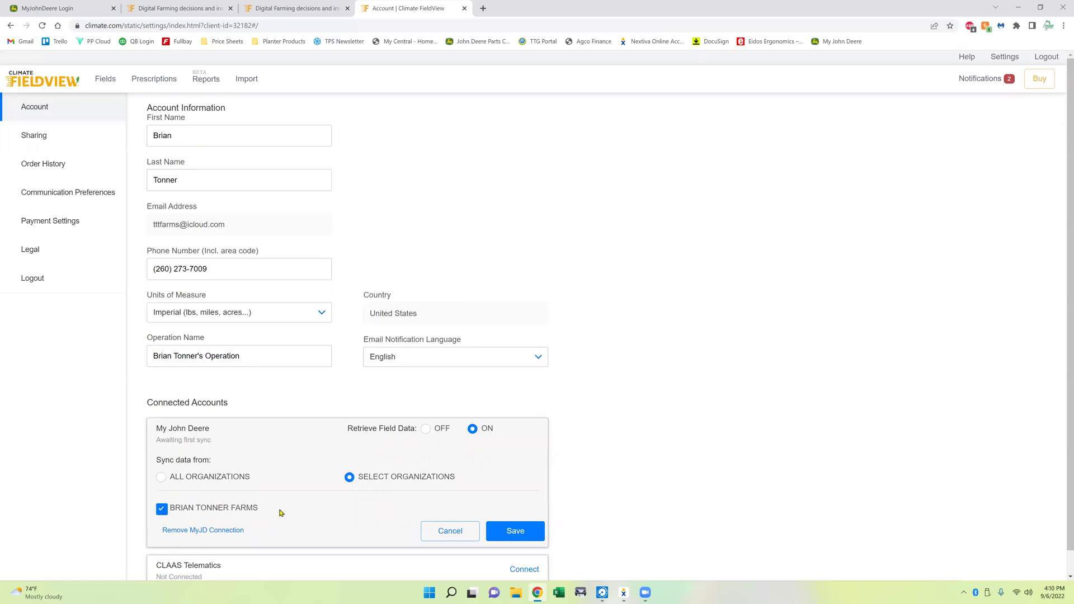
left_click(159, 479)
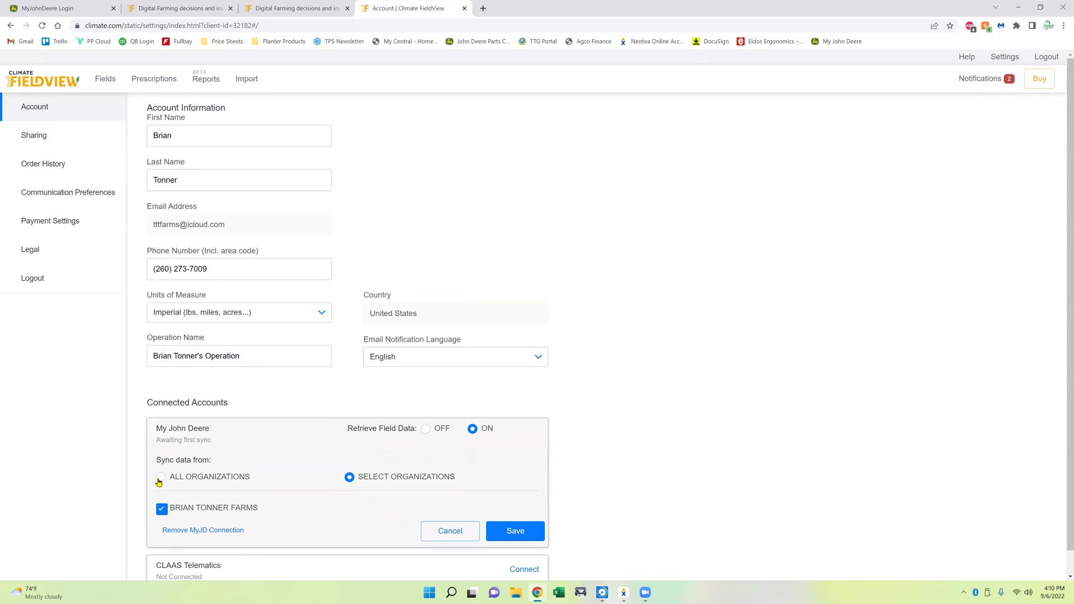
left_click(518, 536)
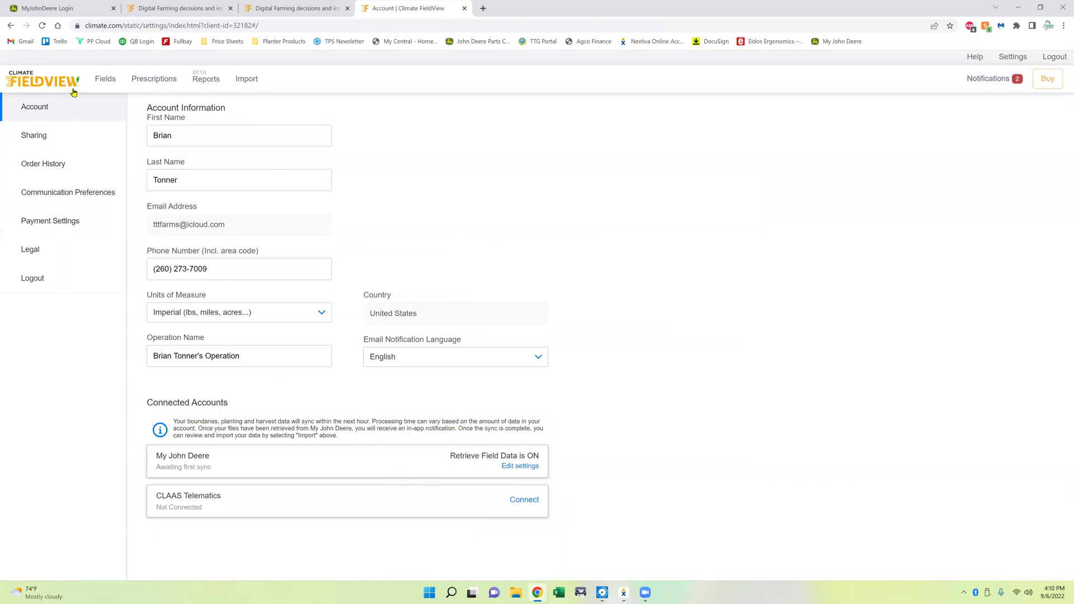
- Sign in to MyJohnDeere with the saved credentials to open the Operations Center map
left_click(54, 9)
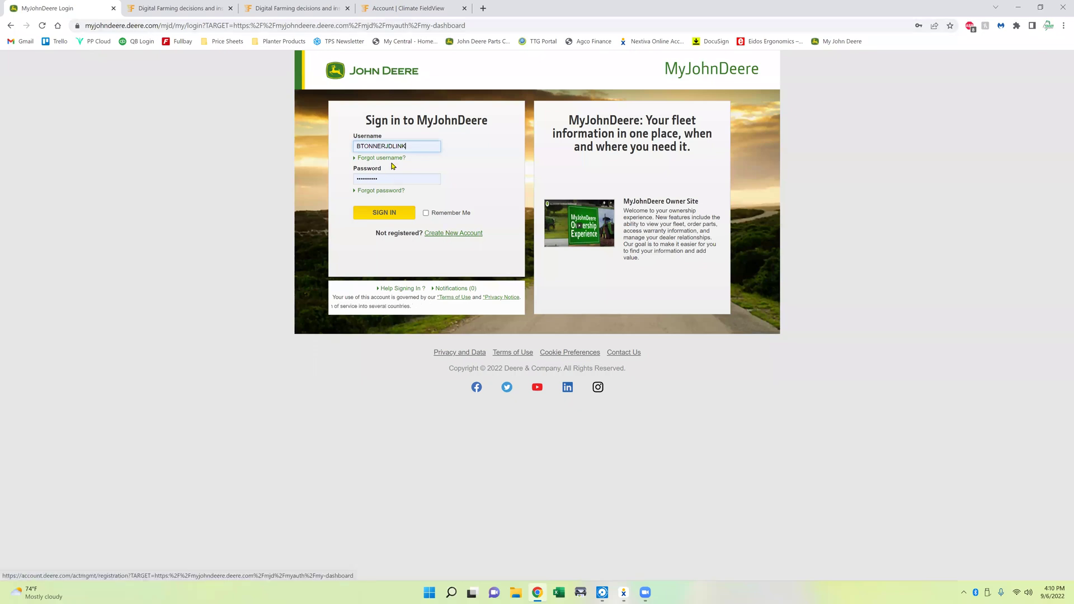
left_click(376, 217)
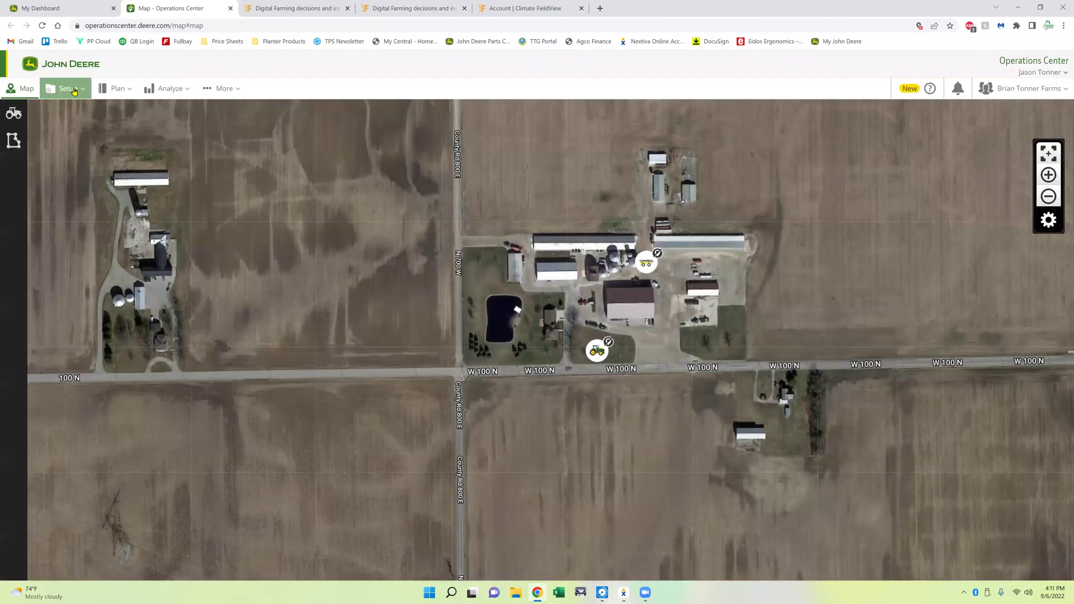
- Go to Setup > Connections and search the connections for 'climate'
left_click(73, 92)
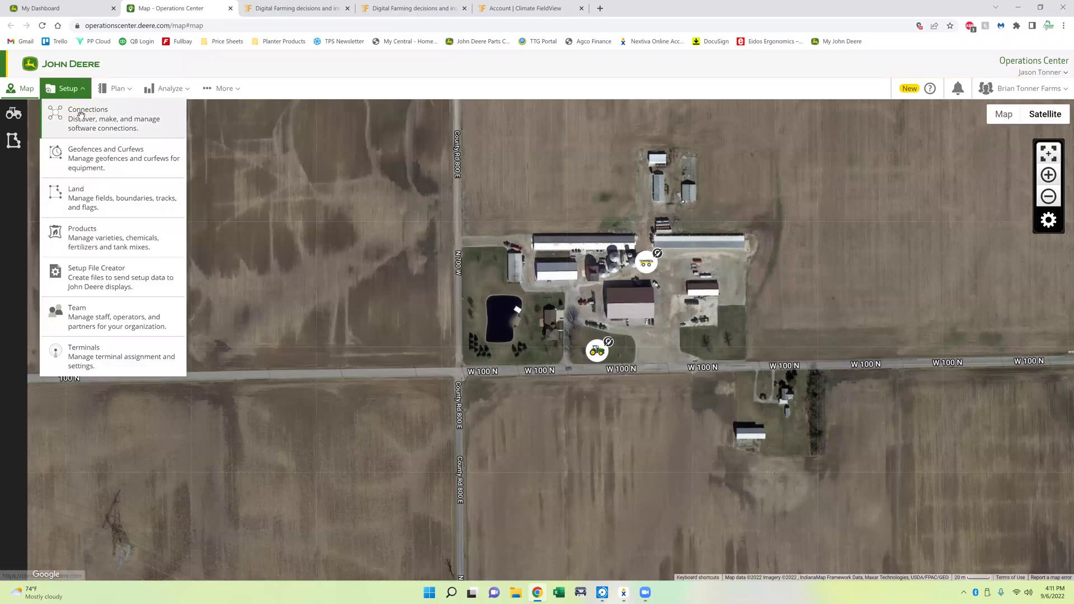
left_click(81, 116)
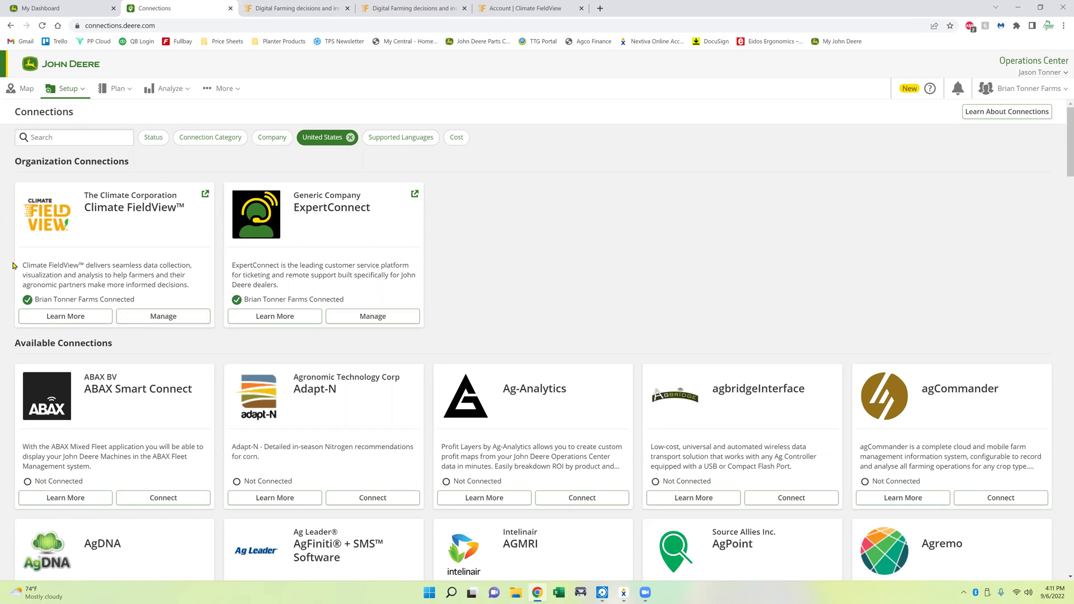
left_click(87, 141)
type("climate")
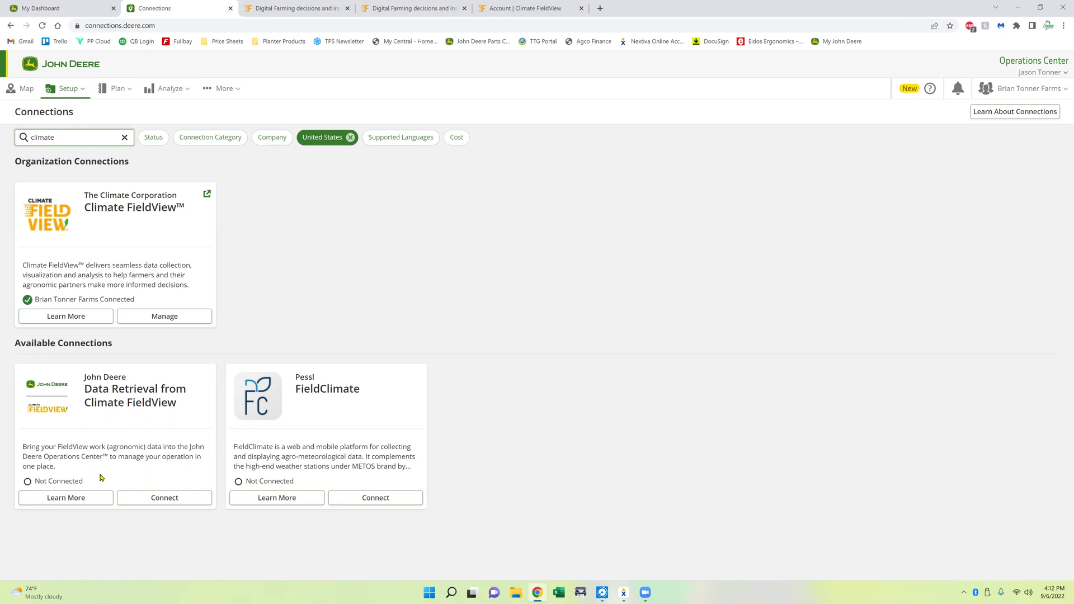
- Start the Data Retrieval from Climate FieldView connection with Seeding starting Jan 1, 2022
left_click(156, 499)
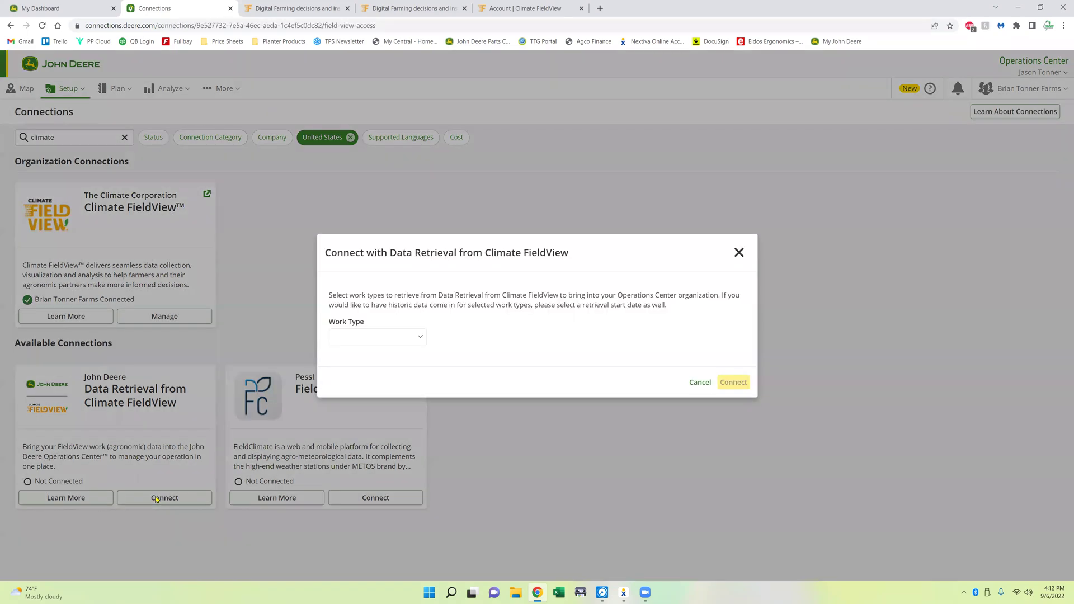
left_click(398, 340)
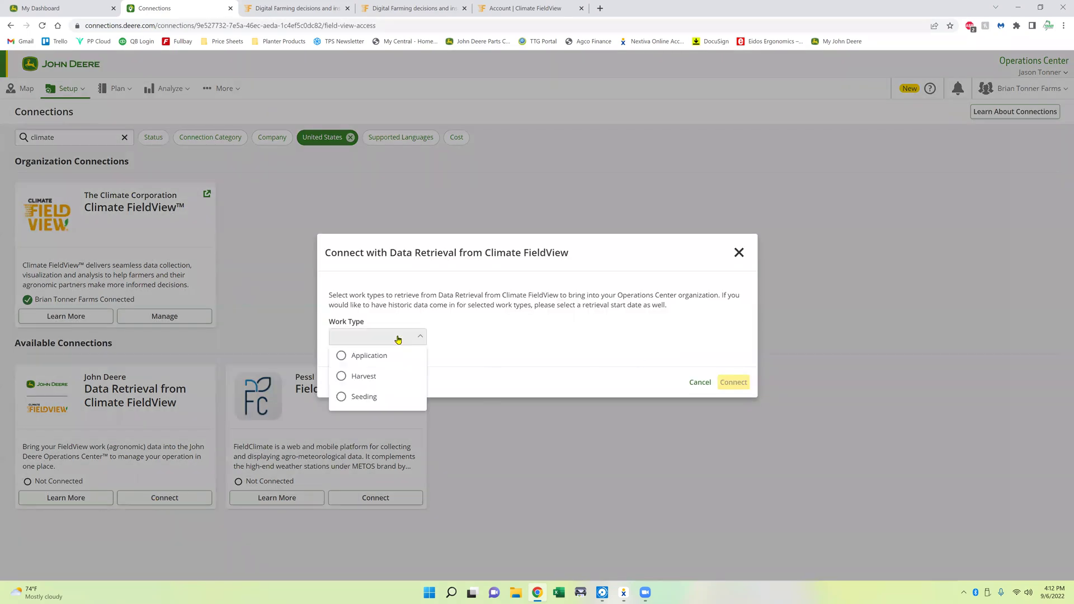
left_click(343, 397)
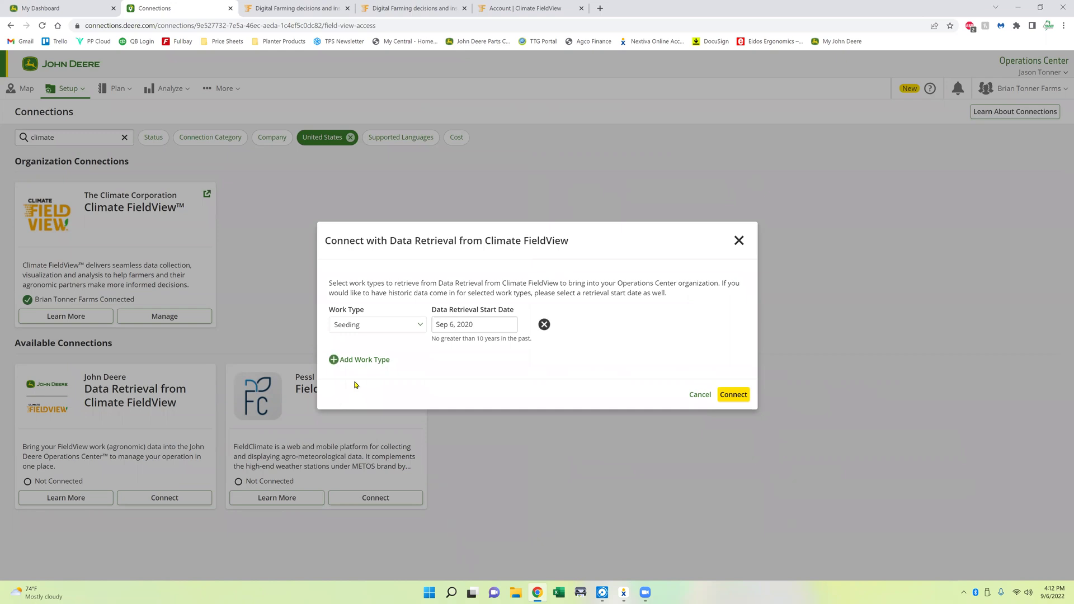
left_click(486, 325)
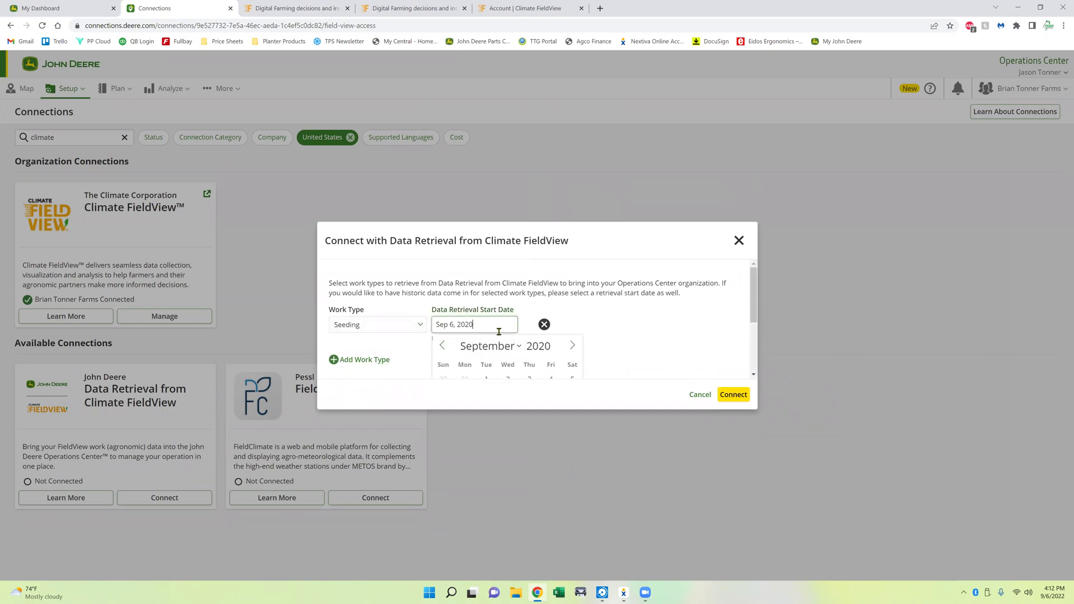
left_click(574, 347)
left_click(574, 346)
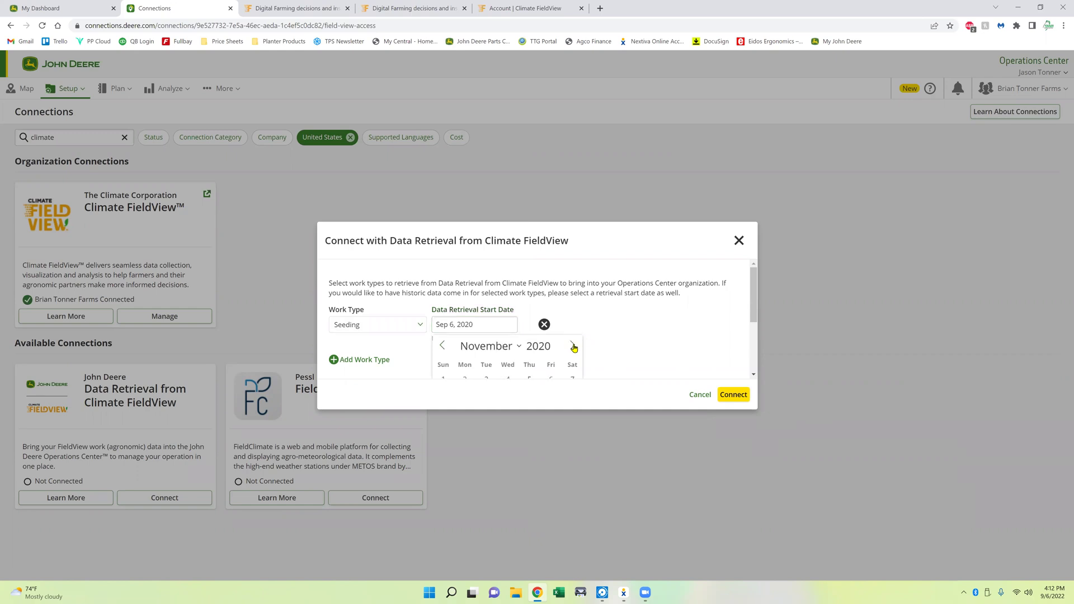
left_click(573, 347)
left_click(573, 347)
scroll(696, 318, "down", 1)
double_click(541, 296)
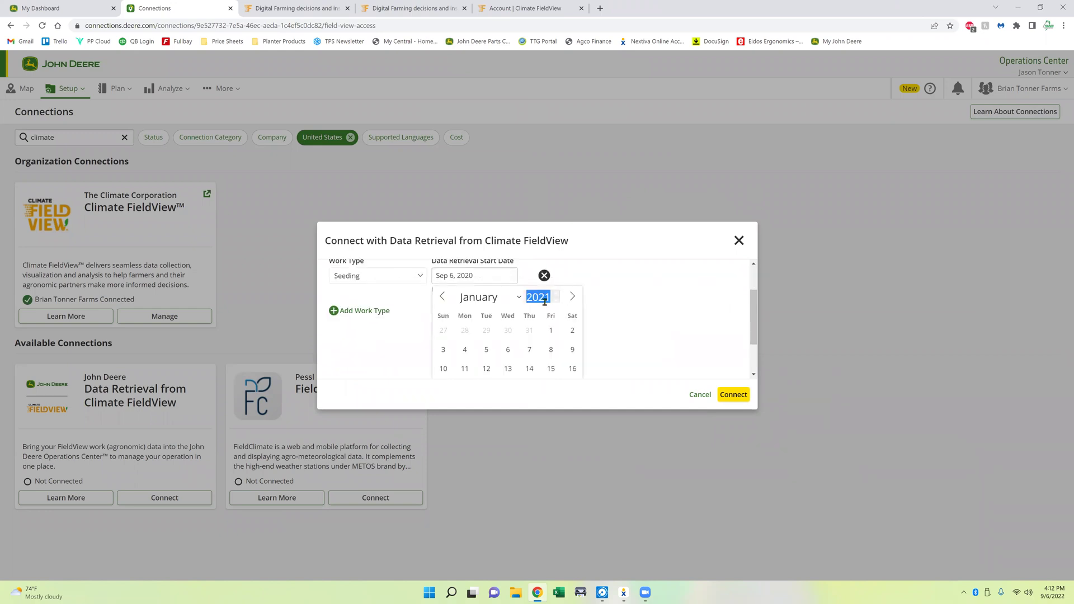
type("2022")
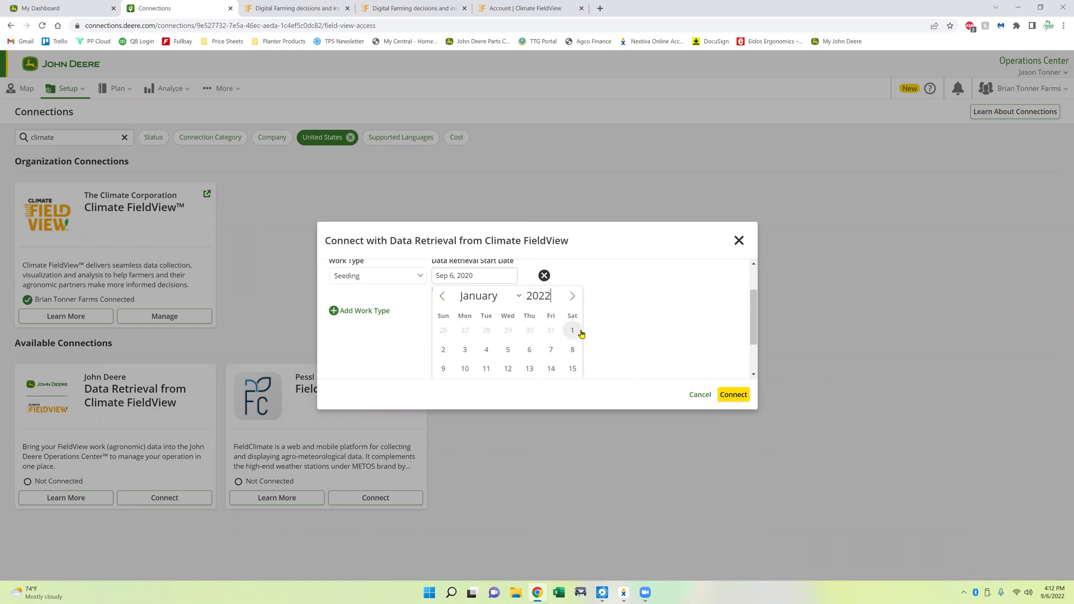
left_click(580, 333)
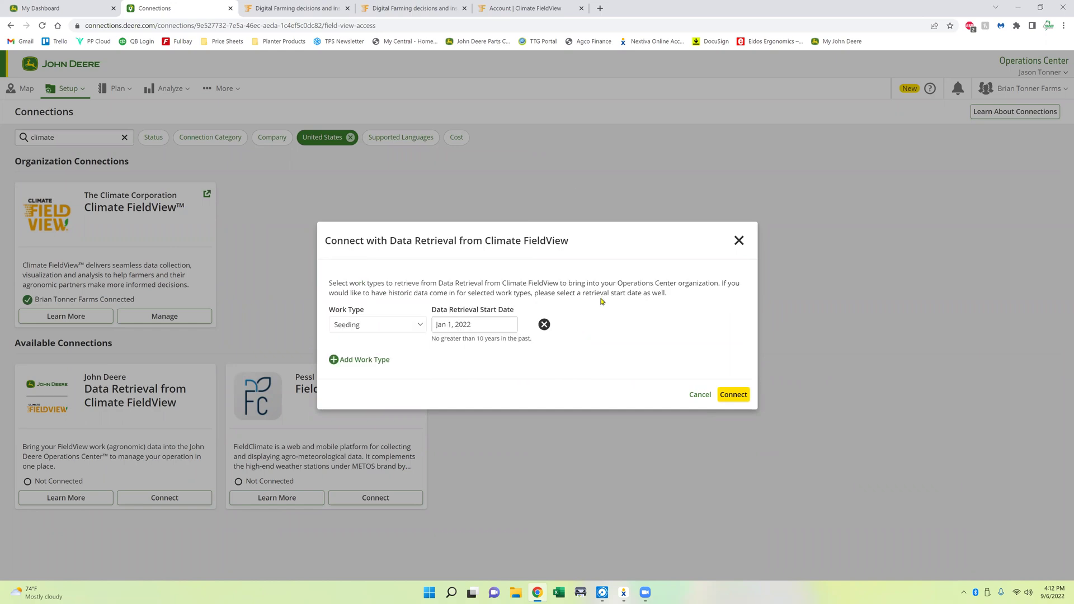
- Add Harvest as a second work type with a start date of Jan 1, 2022
left_click(334, 360)
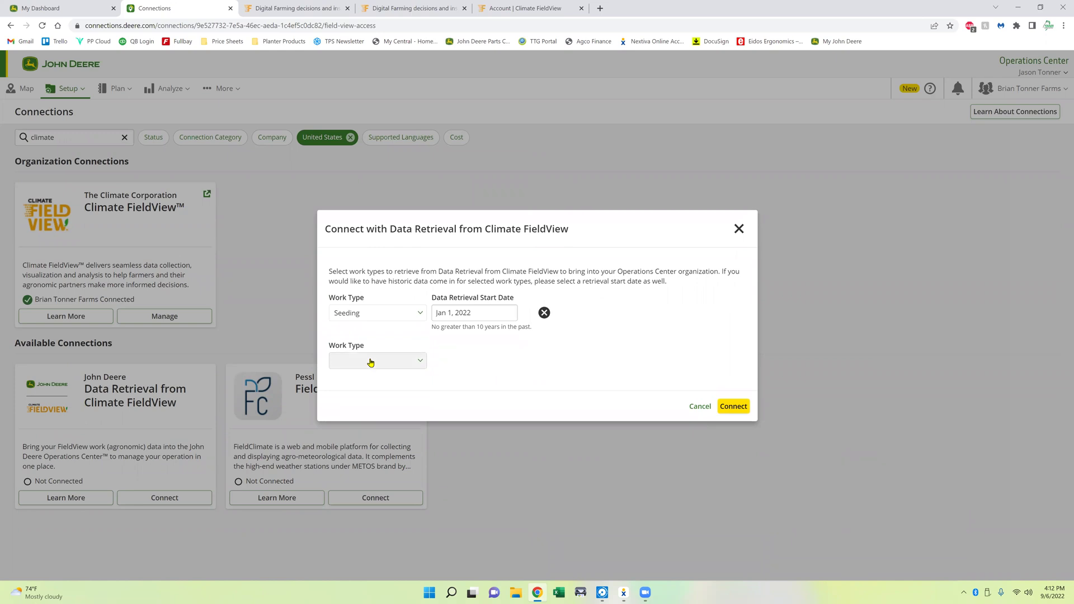
left_click(370, 363)
left_click(440, 353)
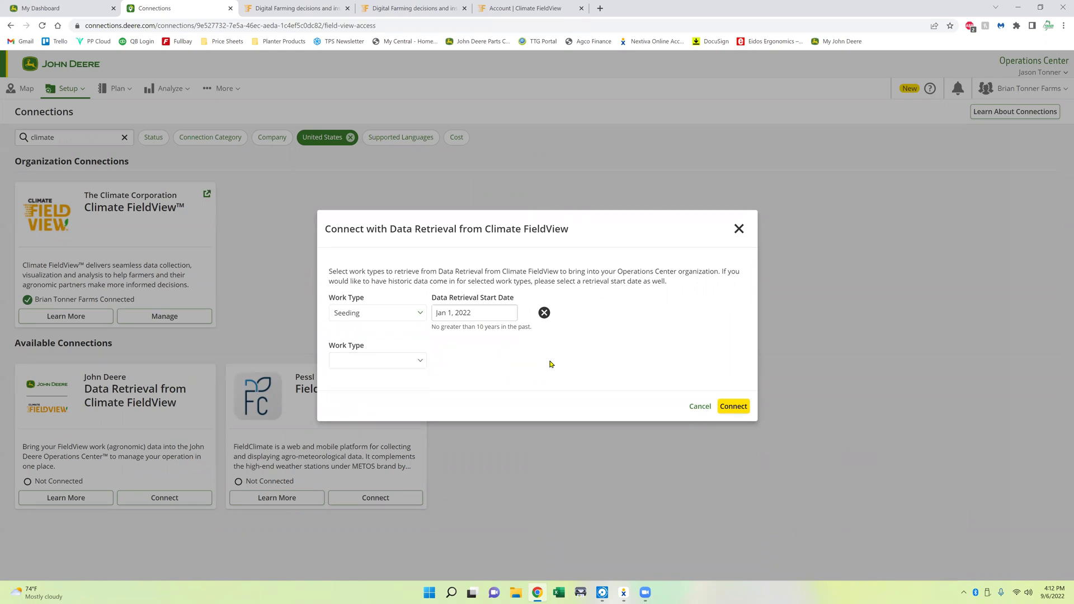
left_click(407, 366)
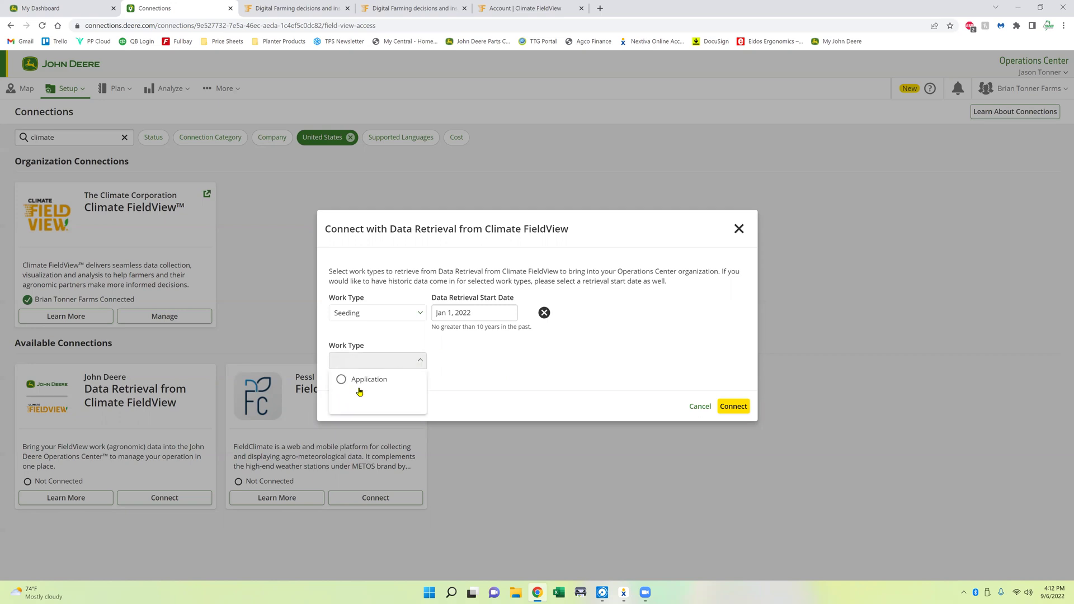
left_click(339, 400)
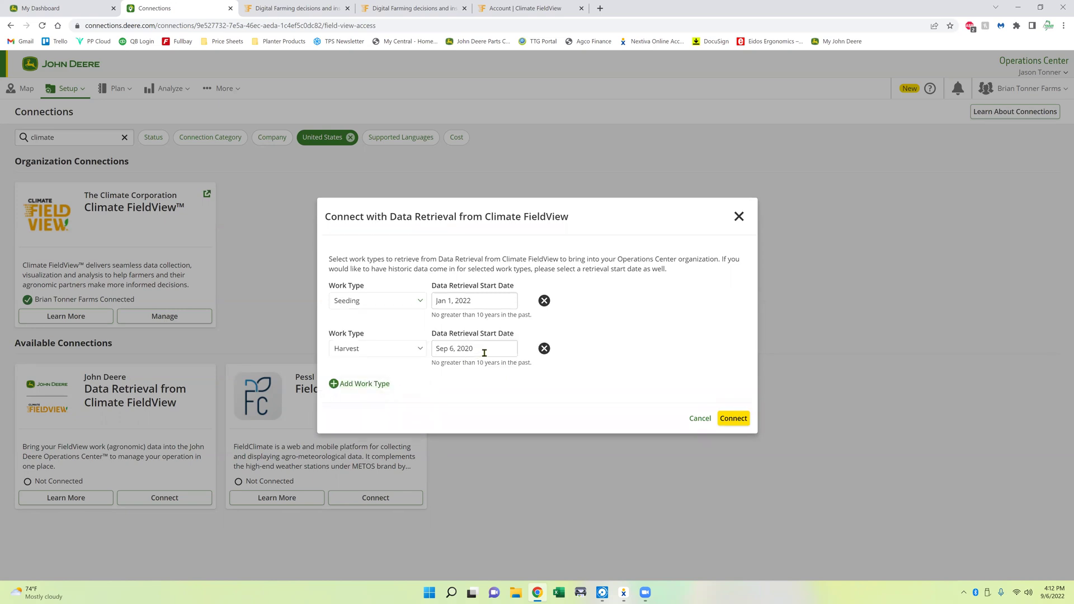
left_click(483, 351)
double_click(550, 370)
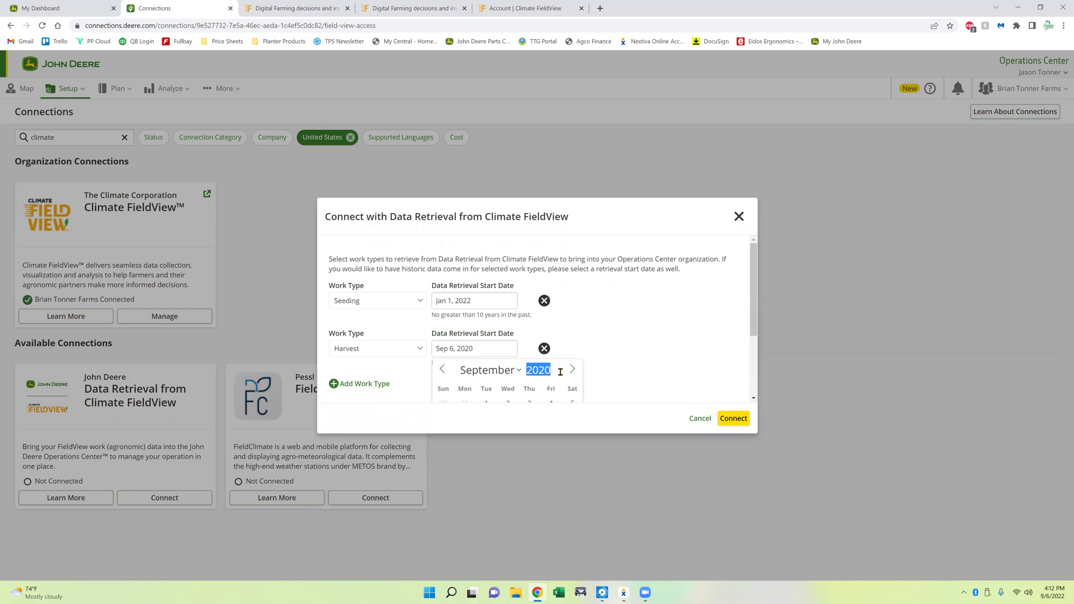
type("2022")
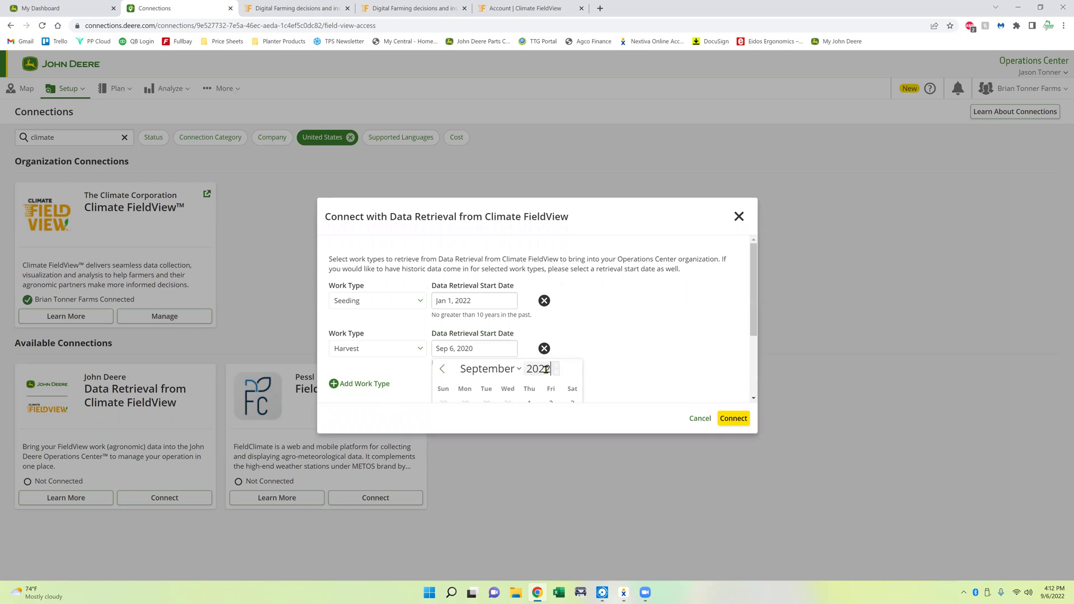
left_click(514, 370)
left_click(480, 384)
scroll(551, 363, "down", 1)
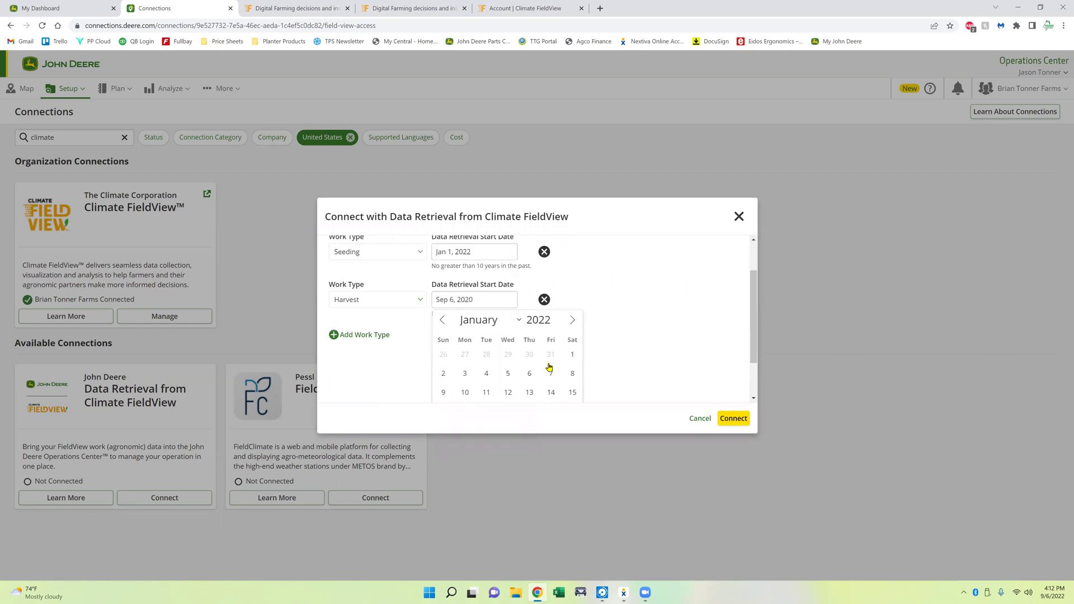
left_click(572, 358)
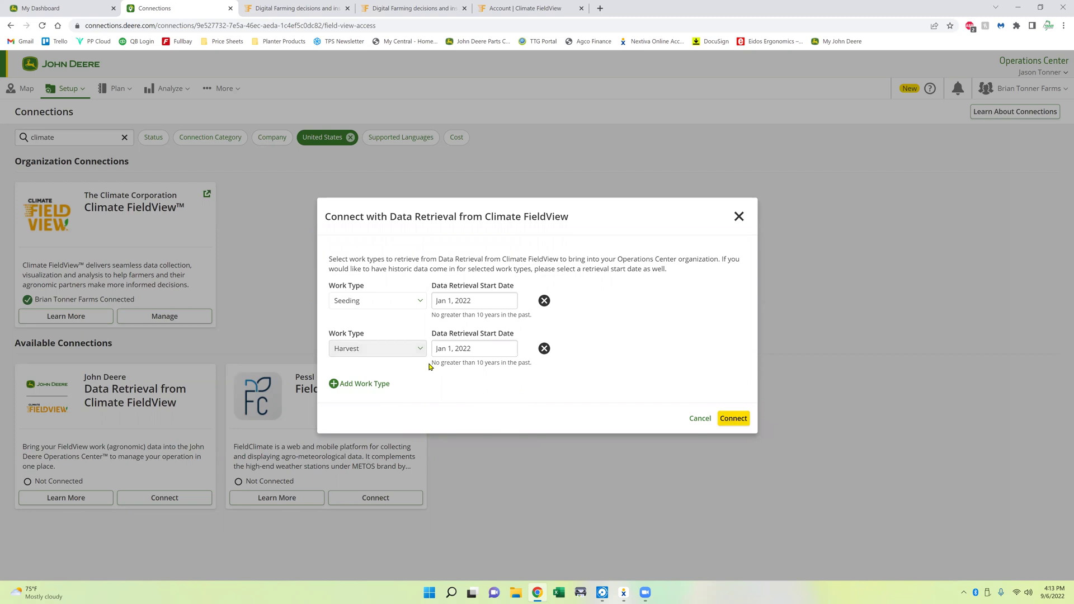
left_click_drag(431, 363, 502, 371)
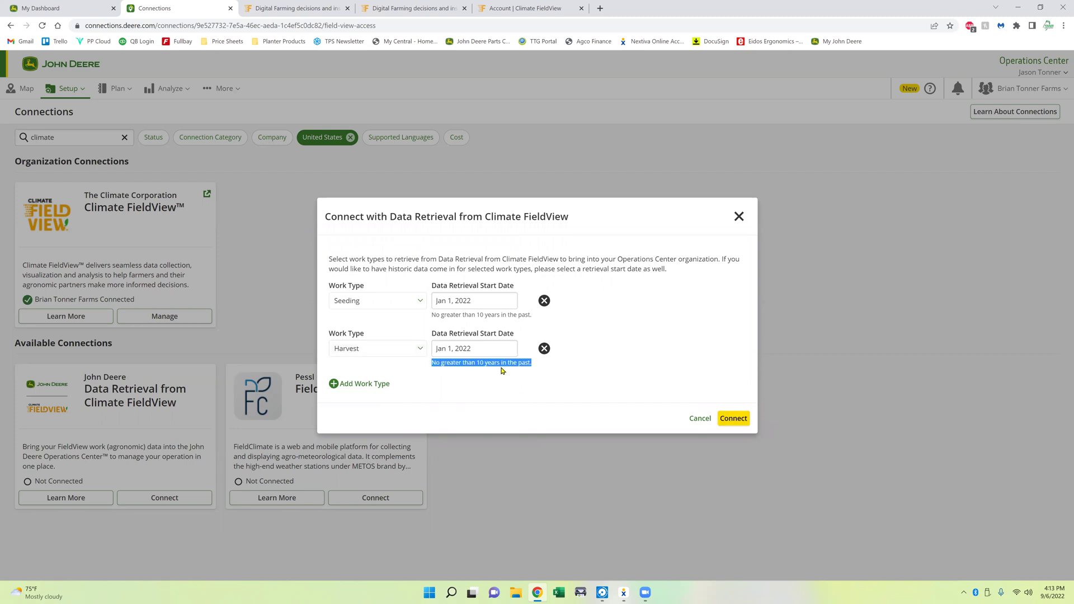
- Create the connection, sign in to FieldView, and allow Operations Center to retrieve its data
left_click(730, 420)
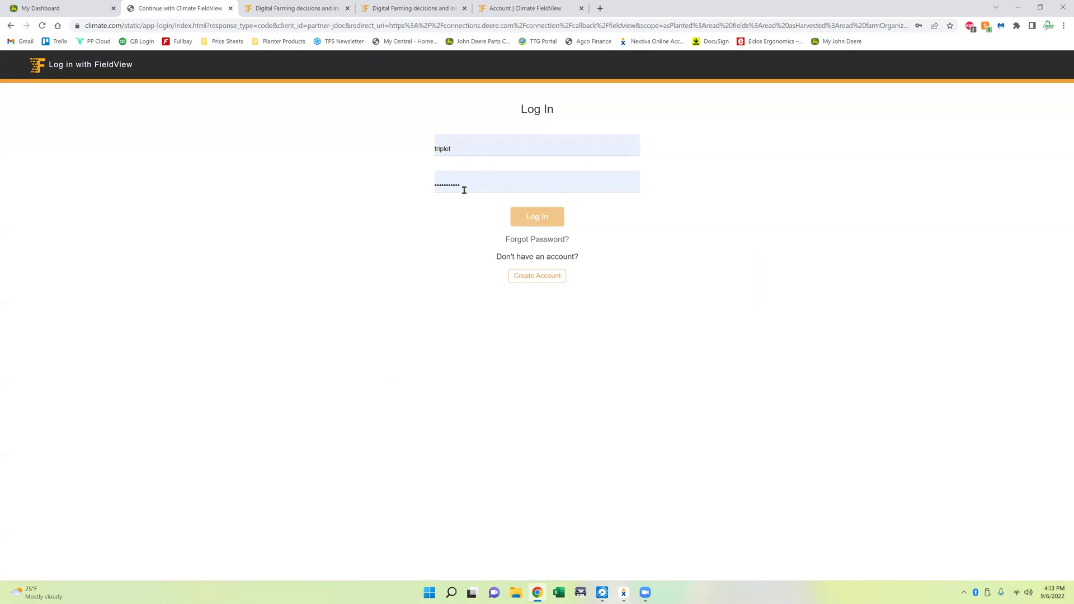
left_click(556, 219)
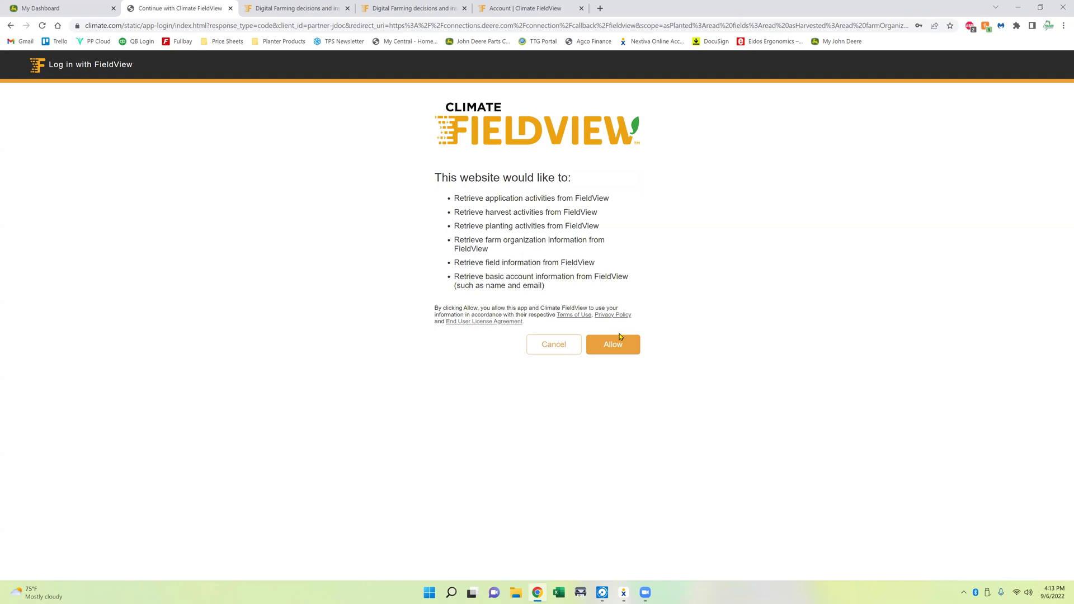
left_click(614, 344)
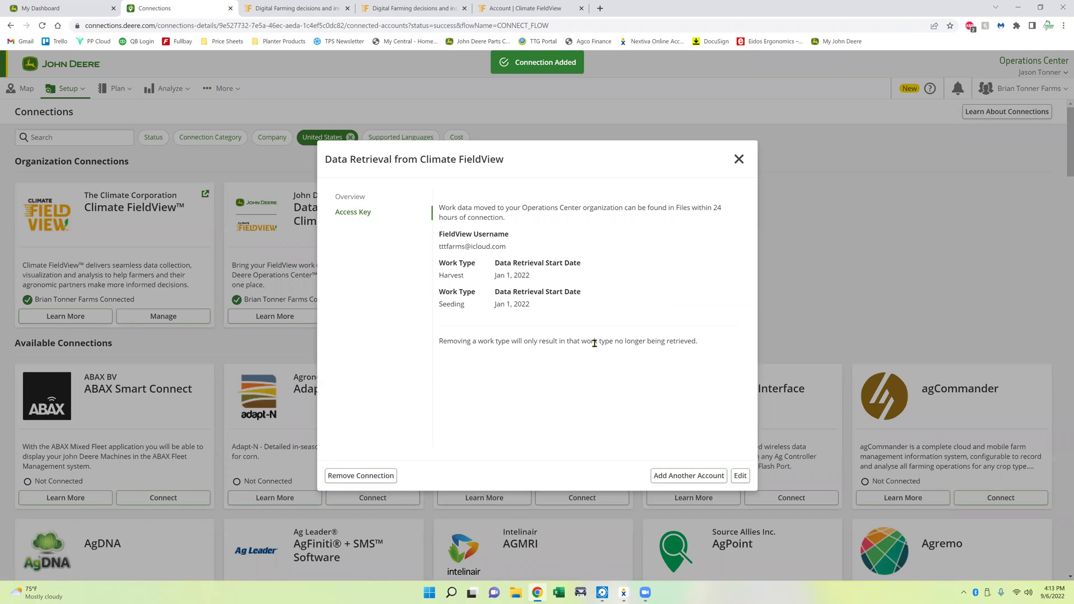
- Close the Data Retrieval from Climate FieldView details dialog
left_click(738, 162)
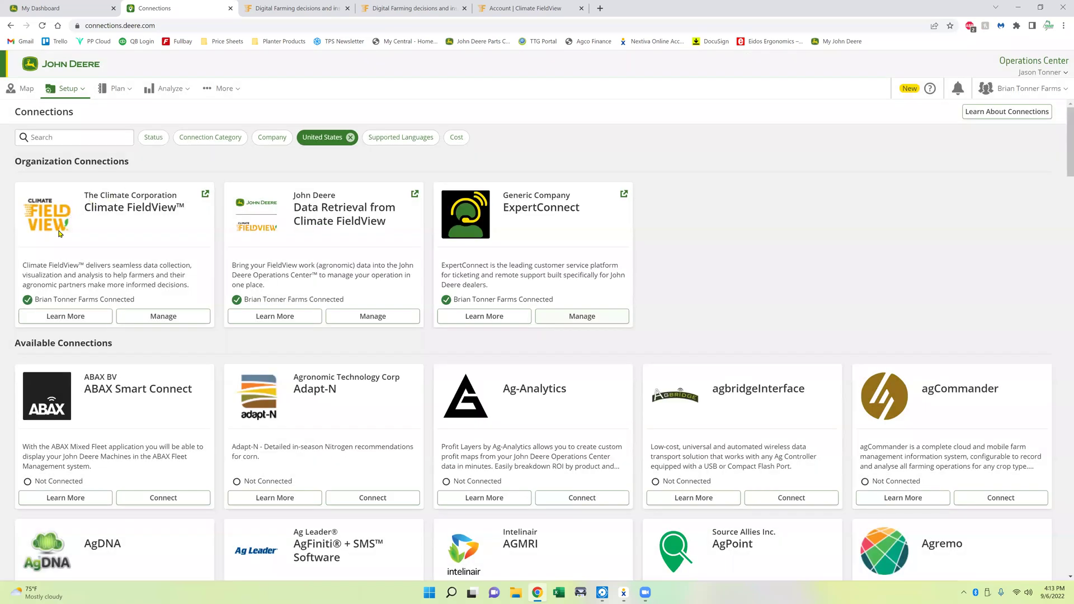